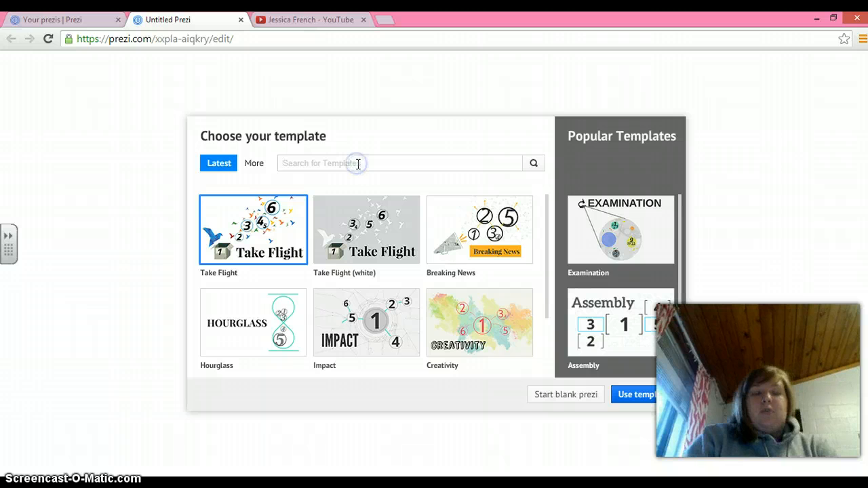
# Search the template library for "school" and select the Suburbs to City template
pyautogui.write('school')
pyautogui.press('Return')
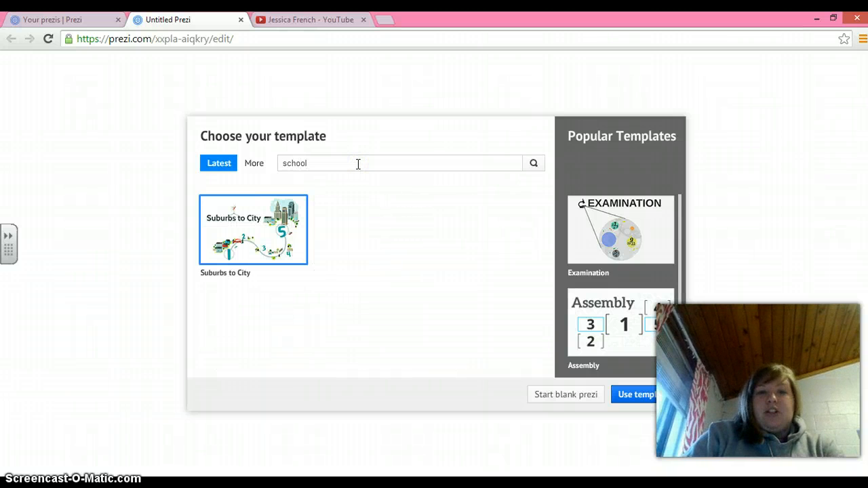
pyautogui.click(271, 259)
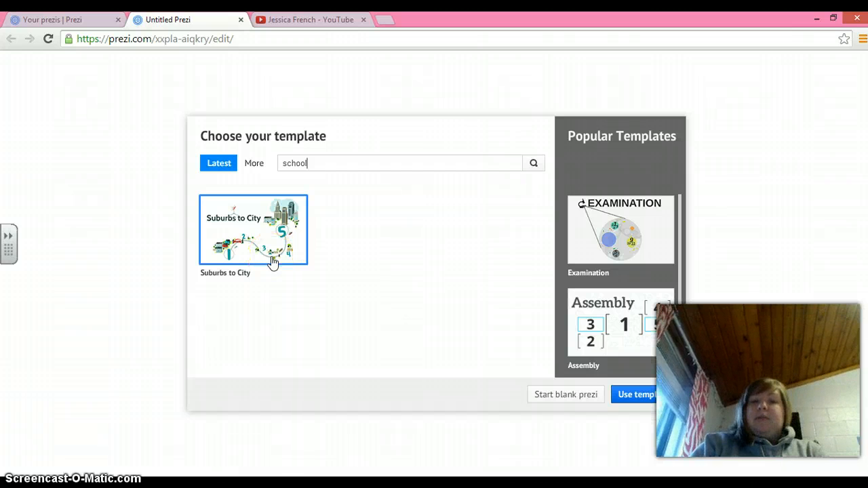
# Replace the template search term with "education"
pyautogui.moveTo(316, 165); pyautogui.dragTo(201, 178)
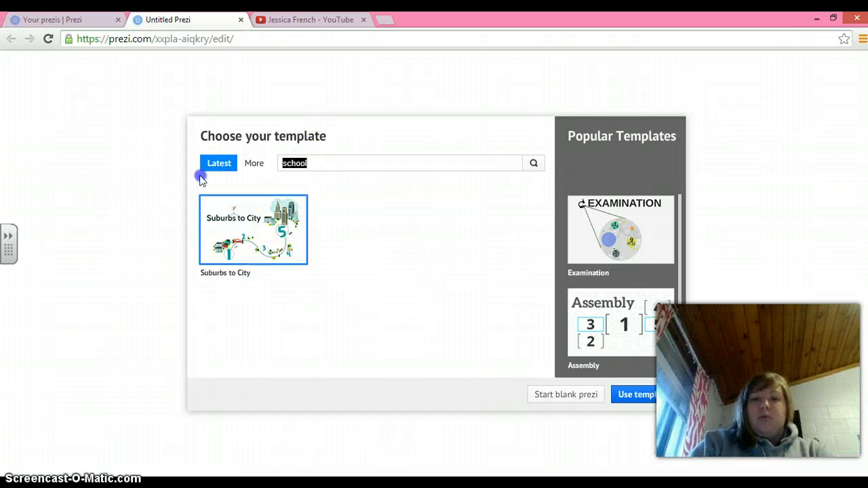
pyautogui.write('eucation')
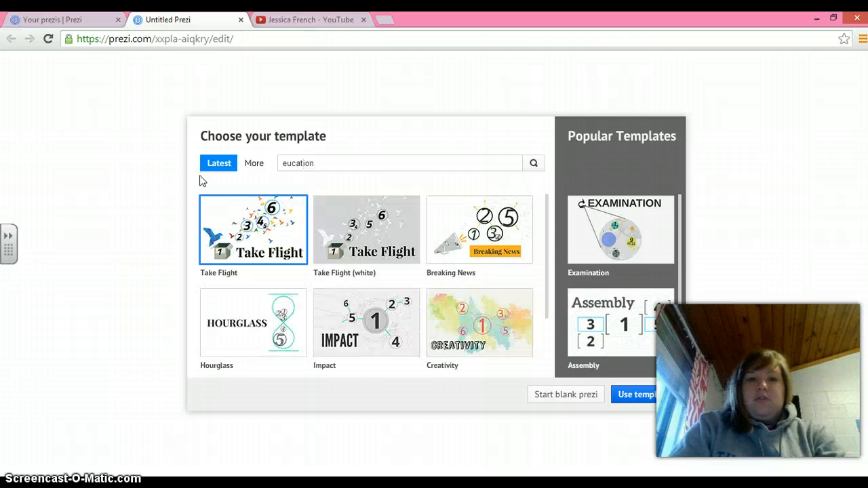
pyautogui.press('BackSpace')
pyautogui.write('duc')
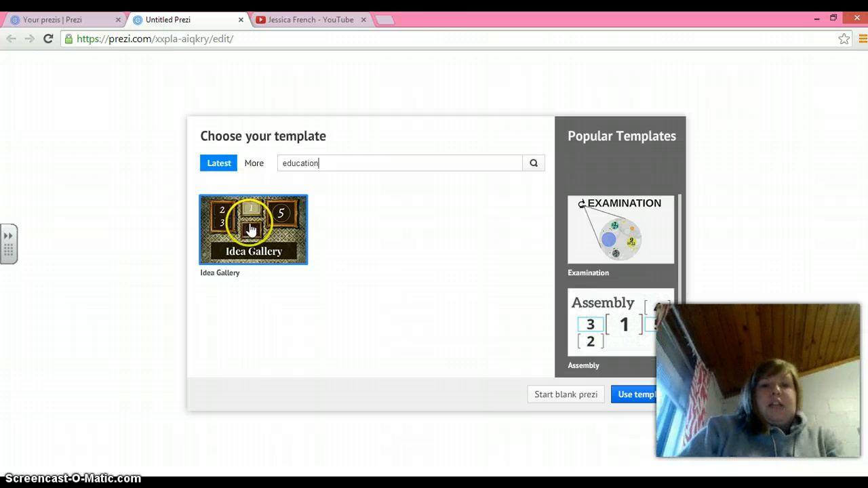
# Browse the additional templates and start the presentation with the Bright Lights template
pyautogui.click(255, 166)
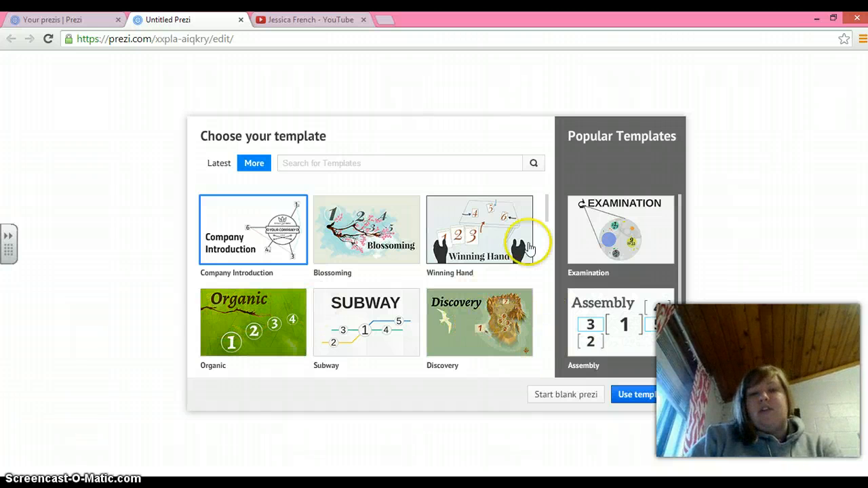
pyautogui.moveTo(547, 202); pyautogui.dragTo(547, 228)
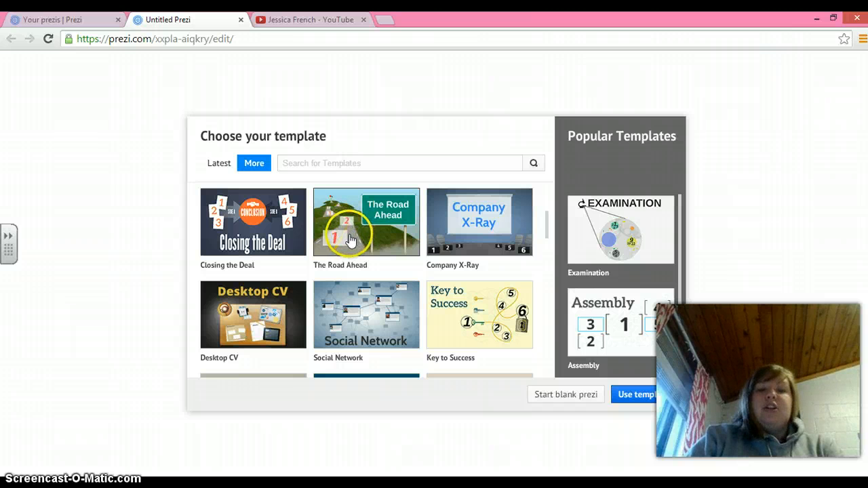
pyautogui.moveTo(547, 223); pyautogui.dragTo(554, 235)
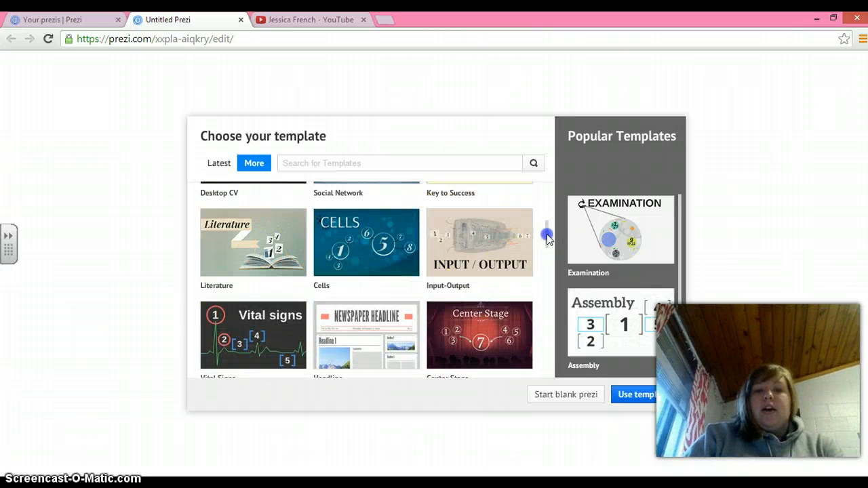
pyautogui.moveTo(546, 234); pyautogui.dragTo(555, 288)
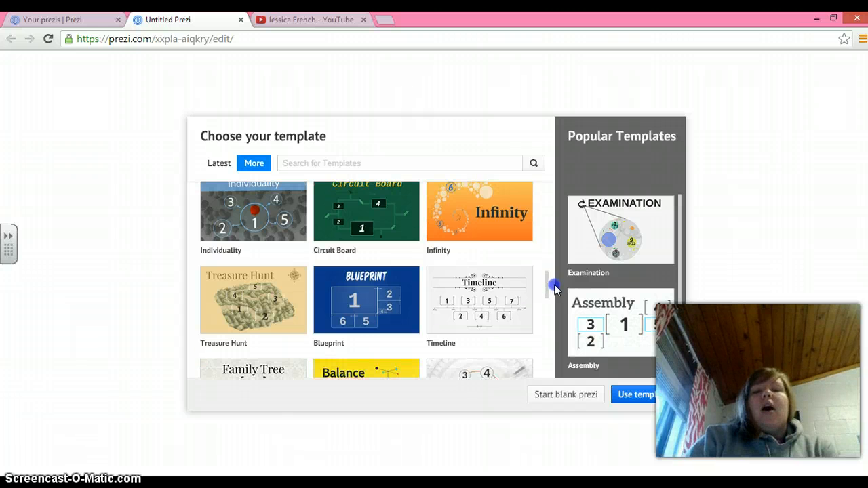
pyautogui.moveTo(555, 289); pyautogui.dragTo(553, 317)
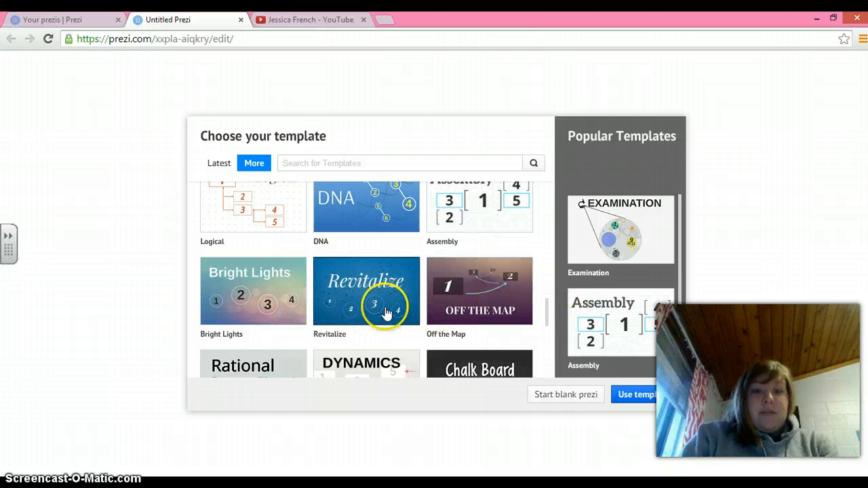
pyautogui.click(285, 303)
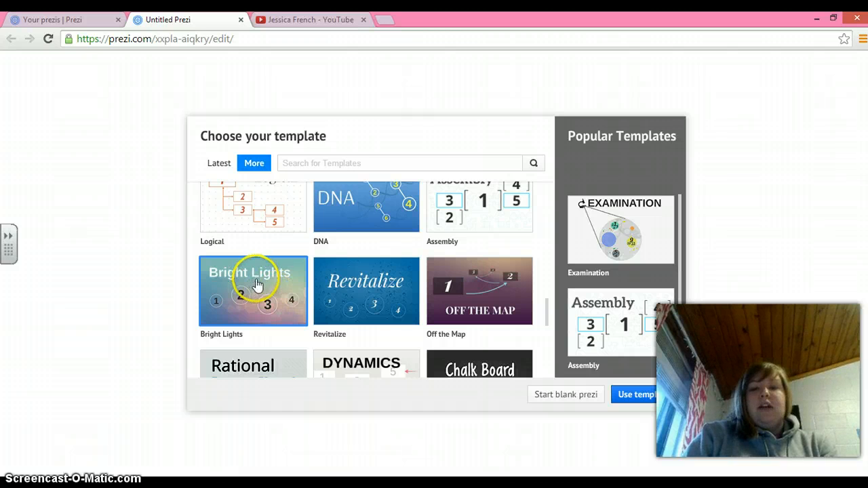
pyautogui.click(640, 400)
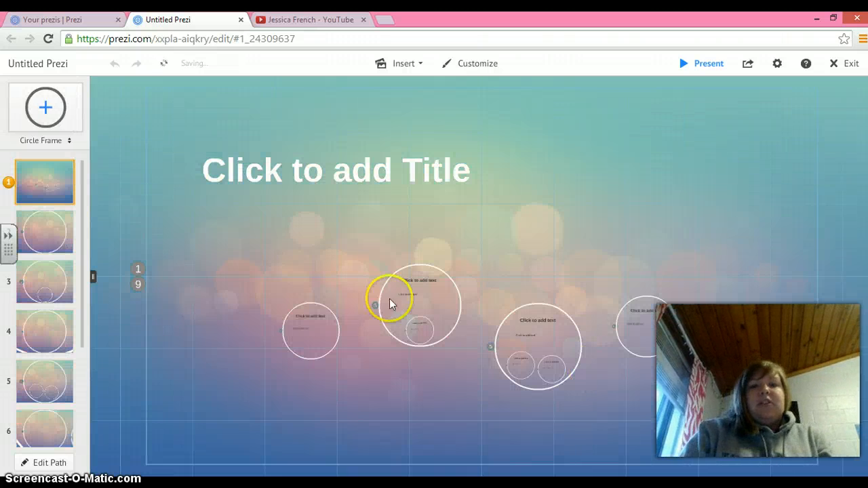
# Enter "How to use Prezi in the Classroom" as the presentation title on the first frame
pyautogui.click(292, 174)
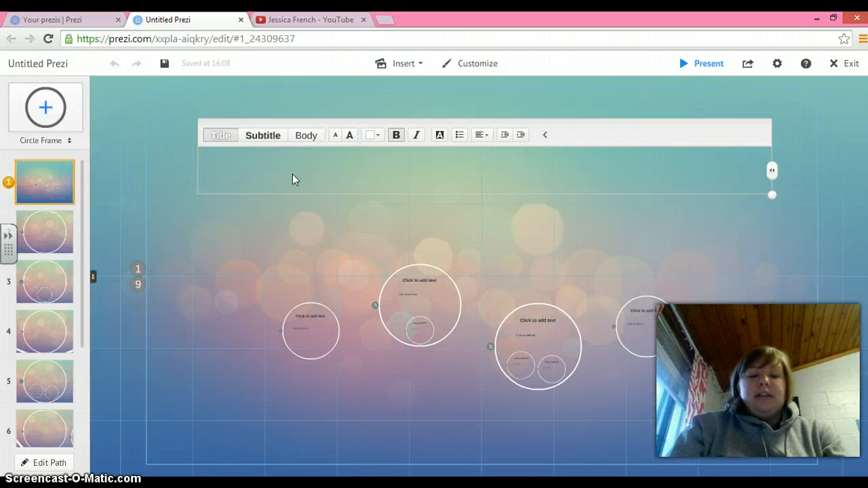
pyautogui.write('How to ')
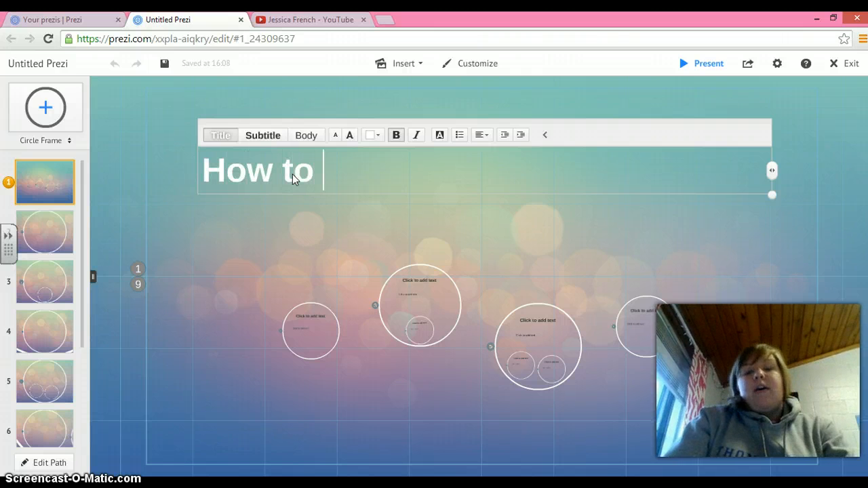
pyautogui.write('use Pr')
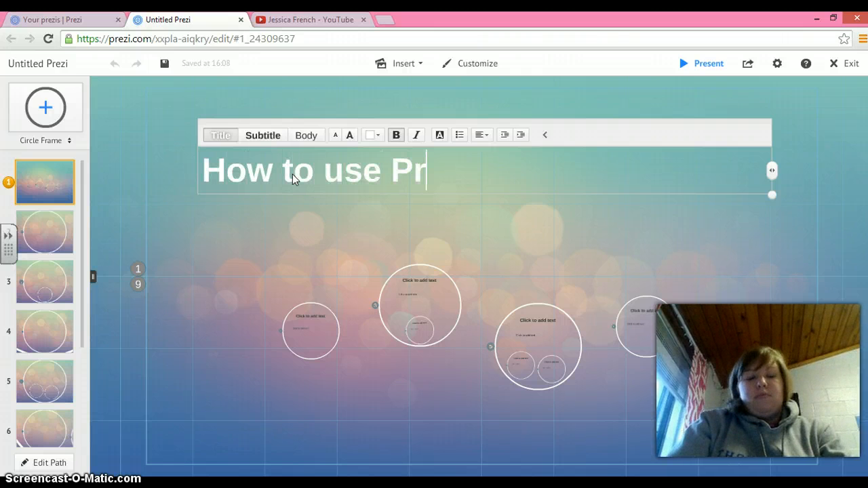
pyautogui.write('ezi in the C')
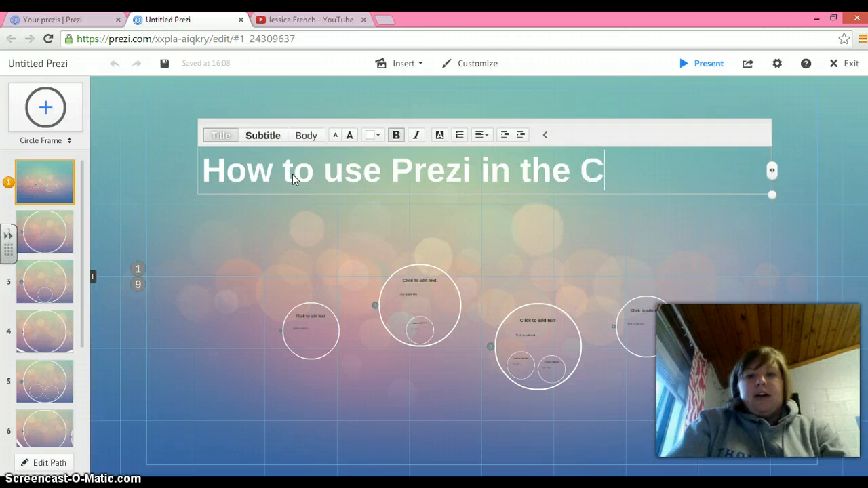
pyautogui.write('lassroom')
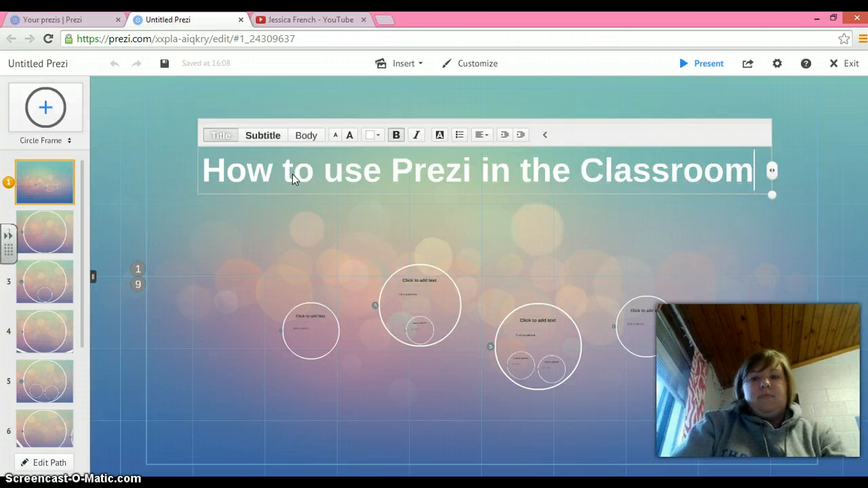
pyautogui.click(286, 174)
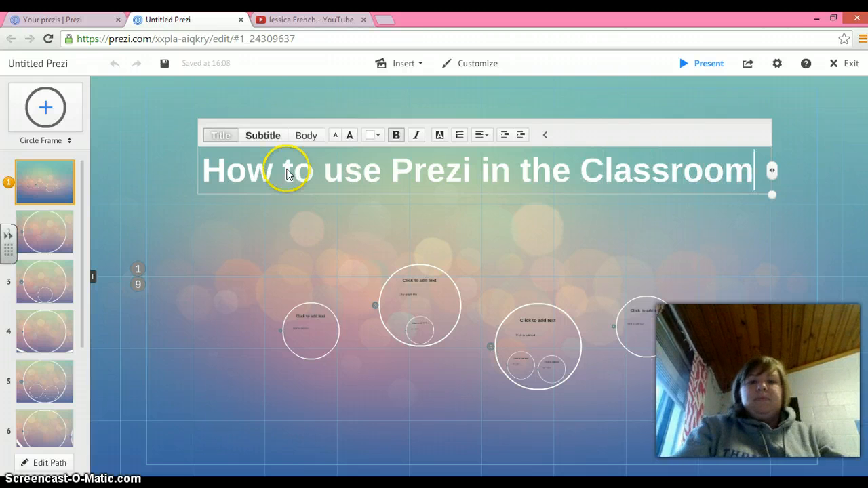
# Enter "The basics of Prezi" as the heading of the second frame in the path
pyautogui.click(56, 231)
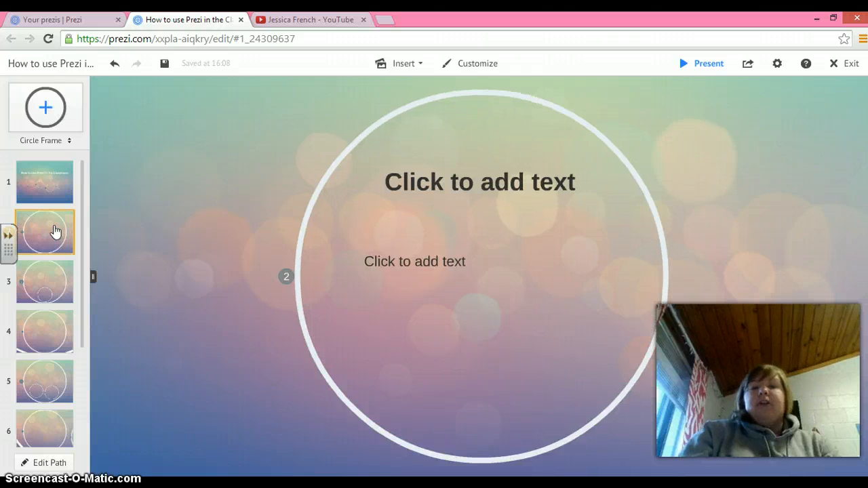
pyautogui.click(49, 187)
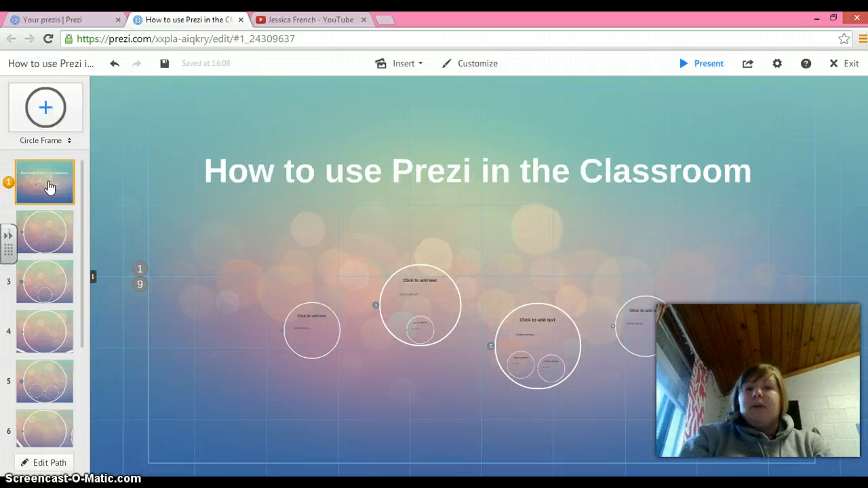
pyautogui.click(45, 234)
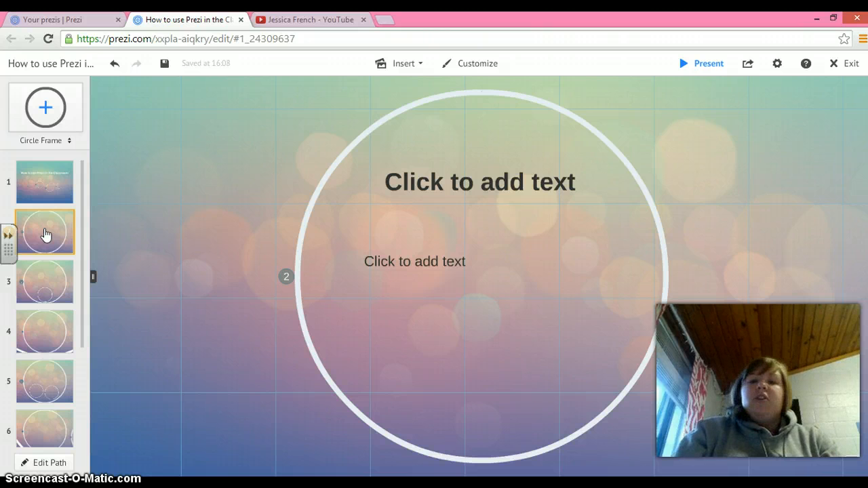
pyautogui.click(464, 186)
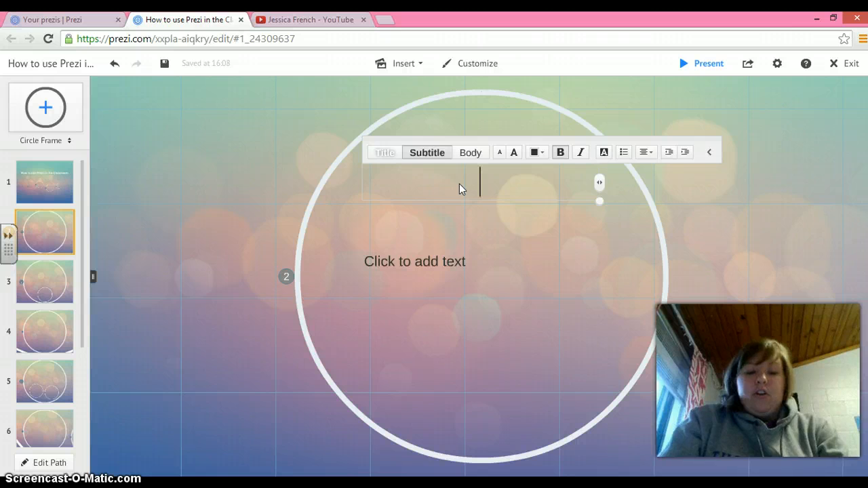
pyautogui.write('The basic')
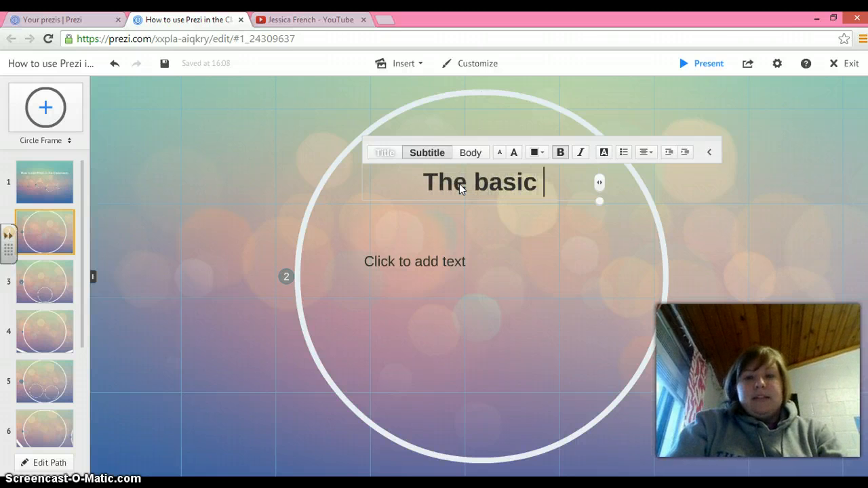
pyautogui.press('BackSpace')
pyautogui.write('s fo')
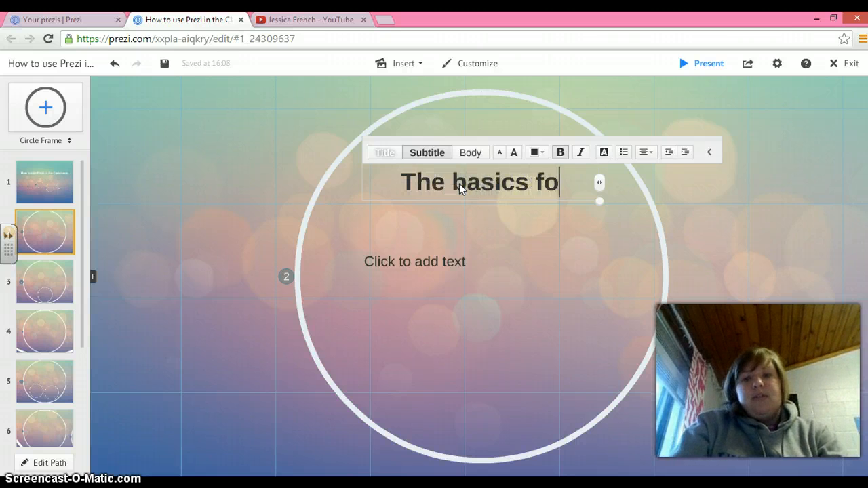
pyautogui.press('BackSpace')
pyautogui.press('BackSpace')
pyautogui.press('BackSpace')
pyautogui.write('of Prezi')
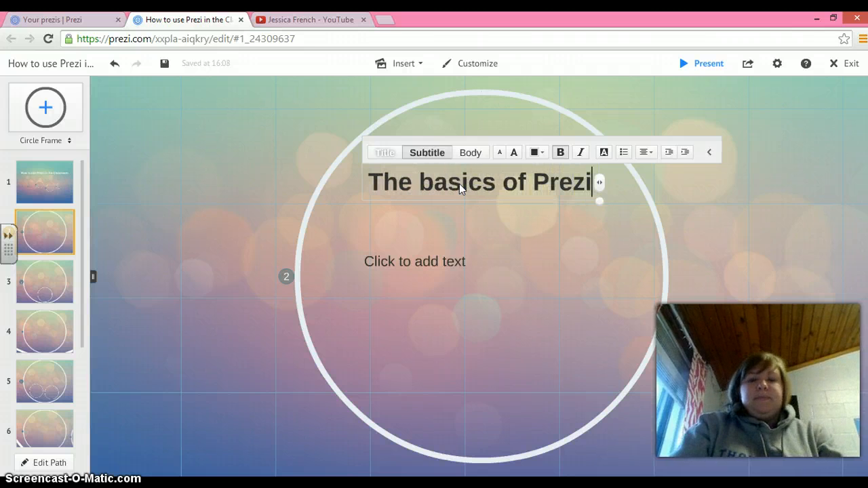
pyautogui.click(416, 292)
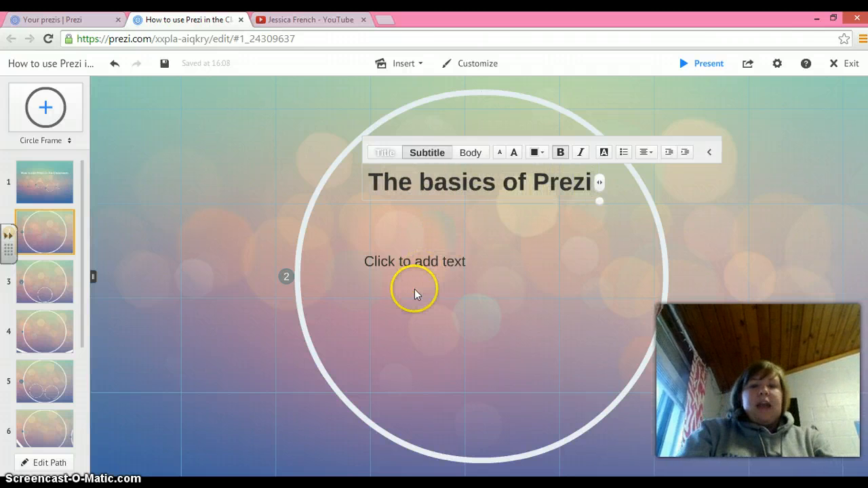
# Fill the second frame's body text with three lines: "Slides", "Pictures" and "Information"
pyautogui.click(418, 264)
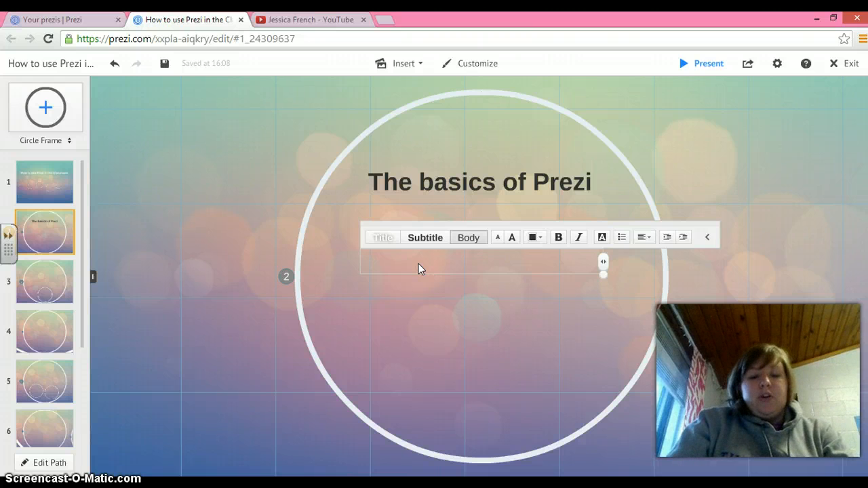
pyautogui.write('Slides')
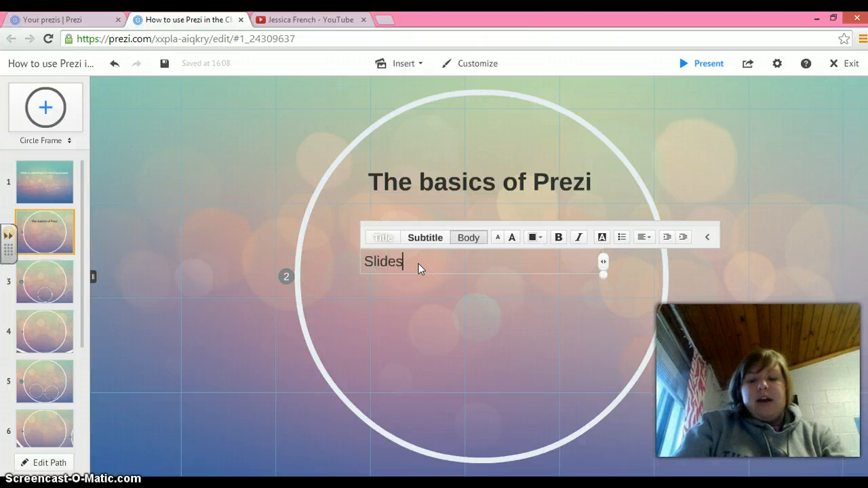
pyautogui.press('Return')
pyautogui.write('Pictu')
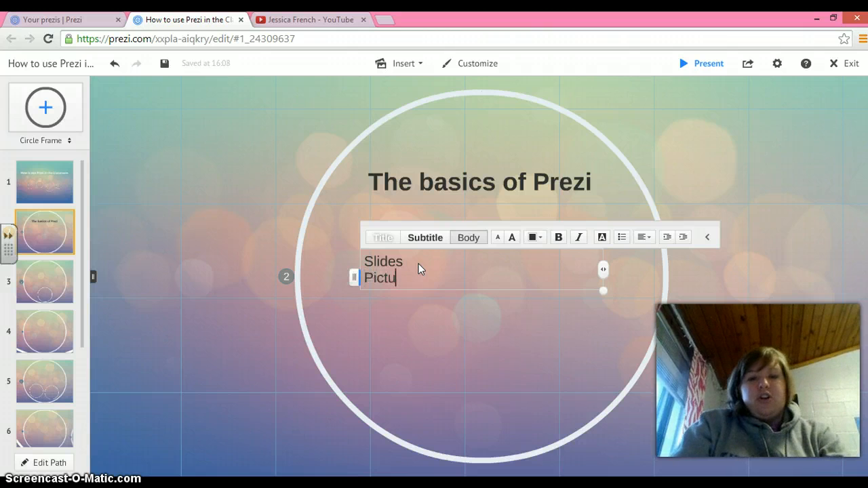
pyautogui.write('res')
pyautogui.press('Return')
pyautogui.write('Inform')
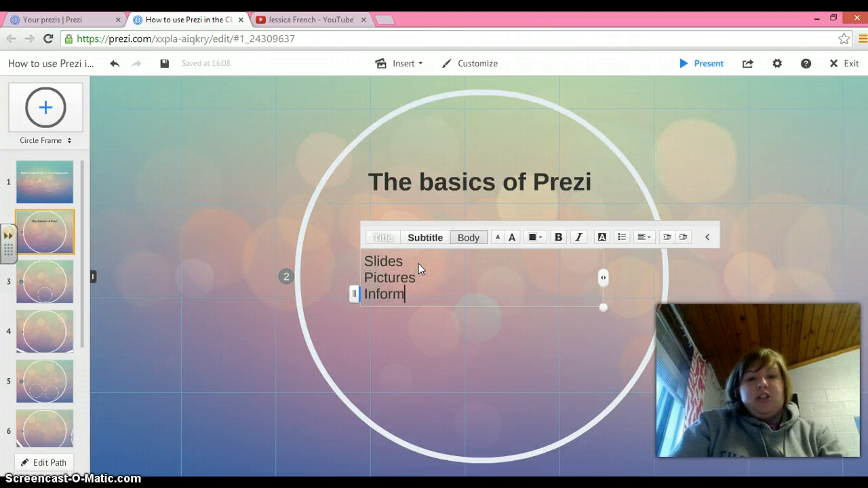
pyautogui.write('ation')
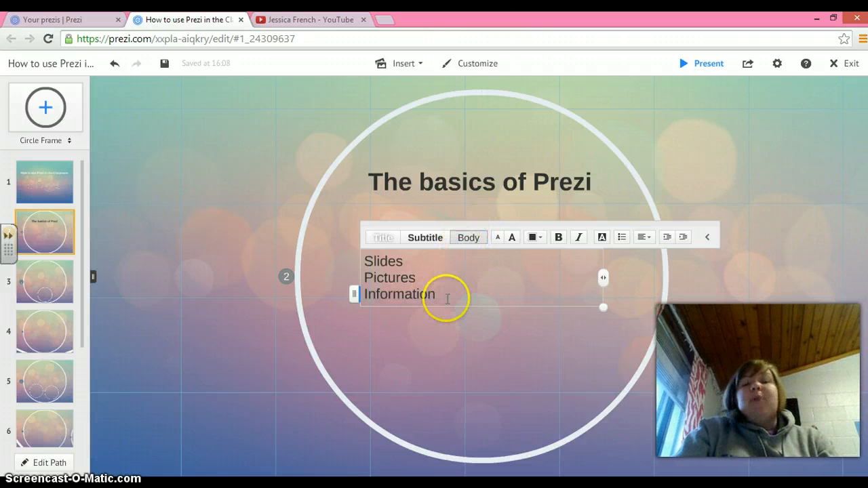
# Try the Subtitle and Title styles on the three body lines of the second frame, and return them to Body style
pyautogui.moveTo(448, 297); pyautogui.dragTo(355, 262)
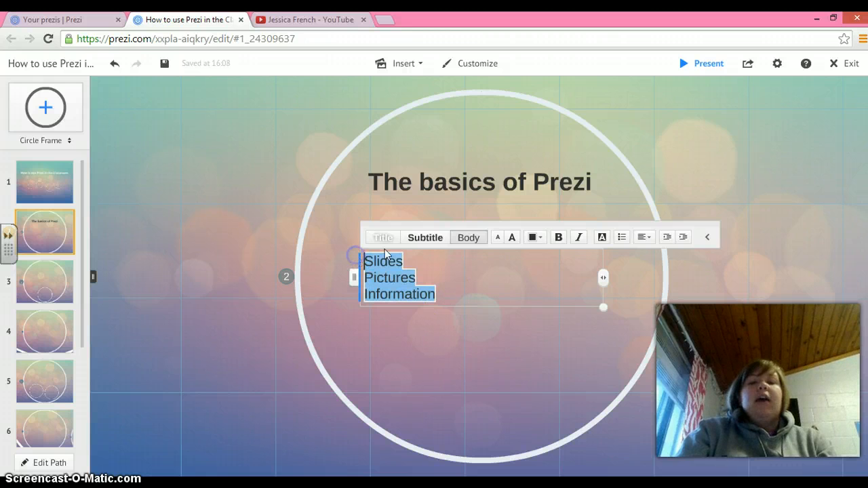
pyautogui.click(430, 238)
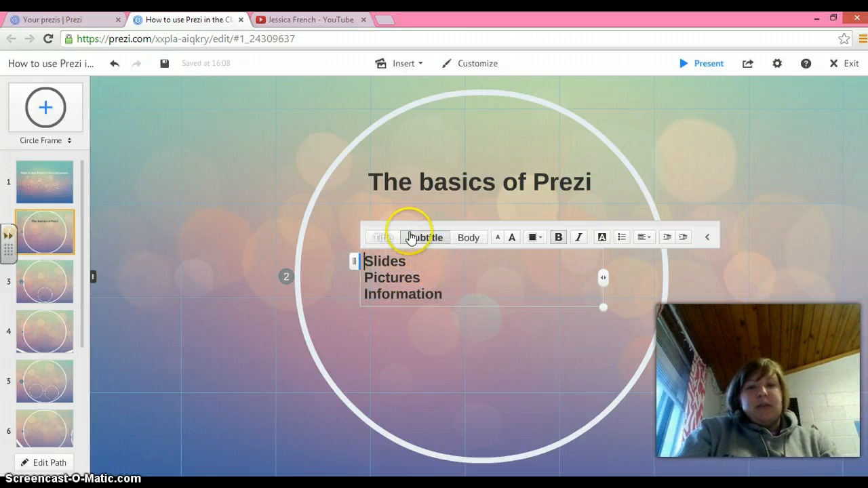
pyautogui.click(385, 237)
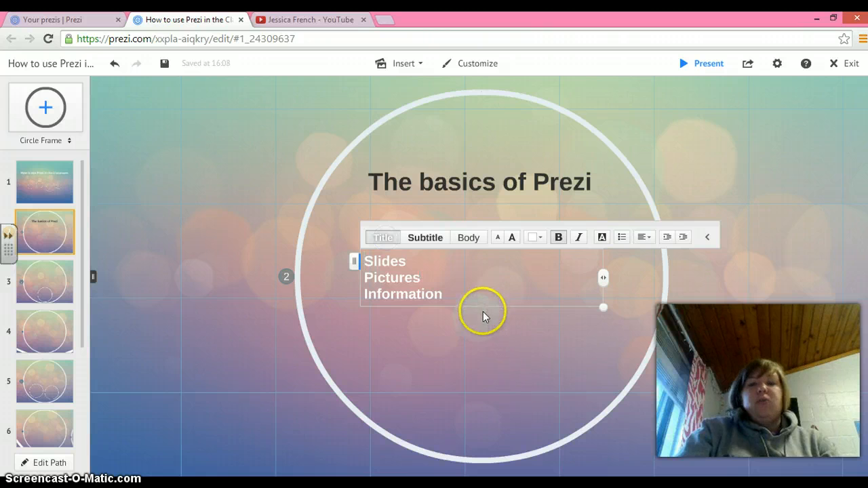
pyautogui.moveTo(442, 296); pyautogui.dragTo(358, 258)
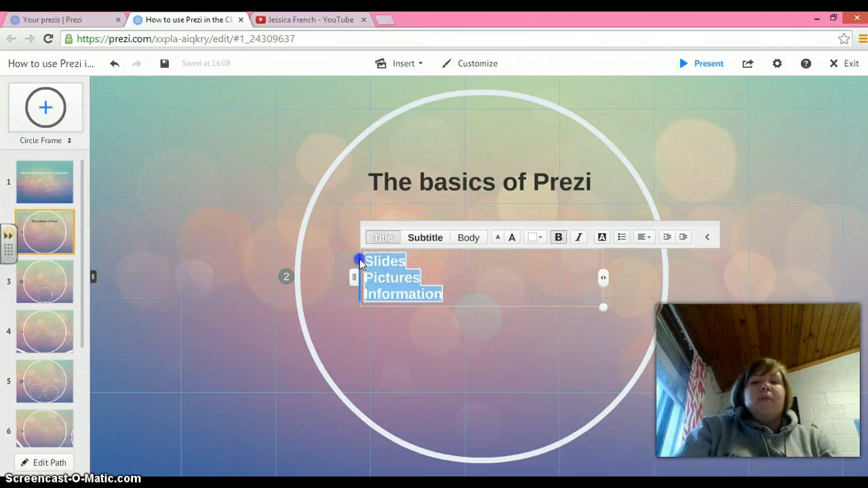
pyautogui.click(466, 241)
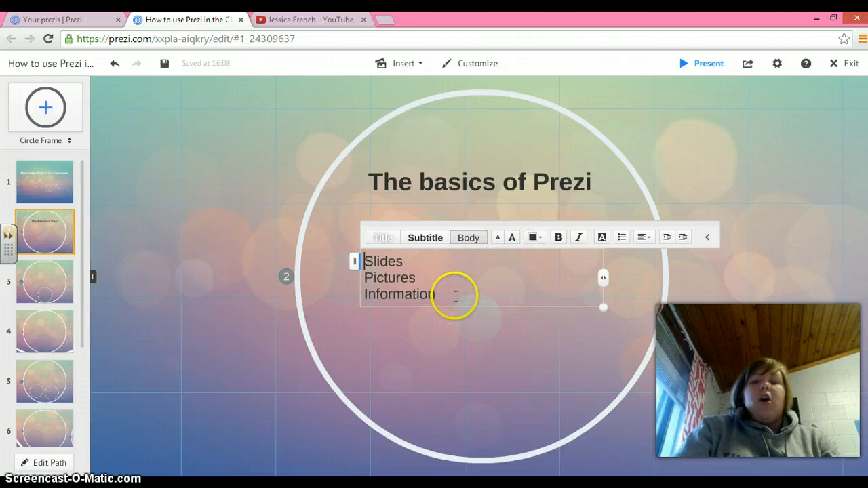
# Try decreasing and increasing the font size of the three body lines
pyautogui.moveTo(455, 295); pyautogui.dragTo(352, 257)
pyautogui.click(498, 238)
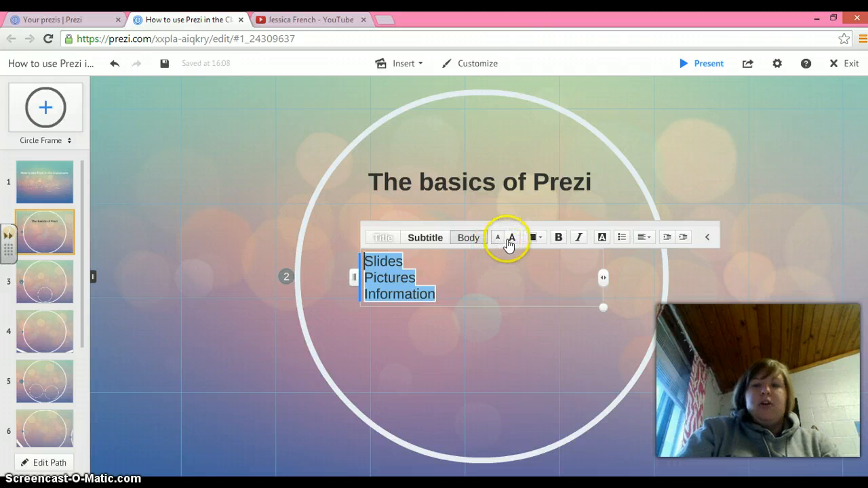
pyautogui.click(500, 243)
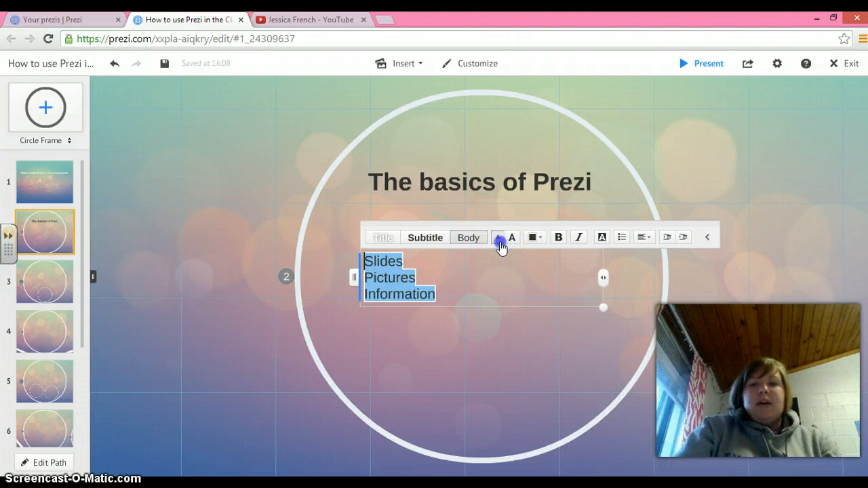
pyautogui.click(500, 244)
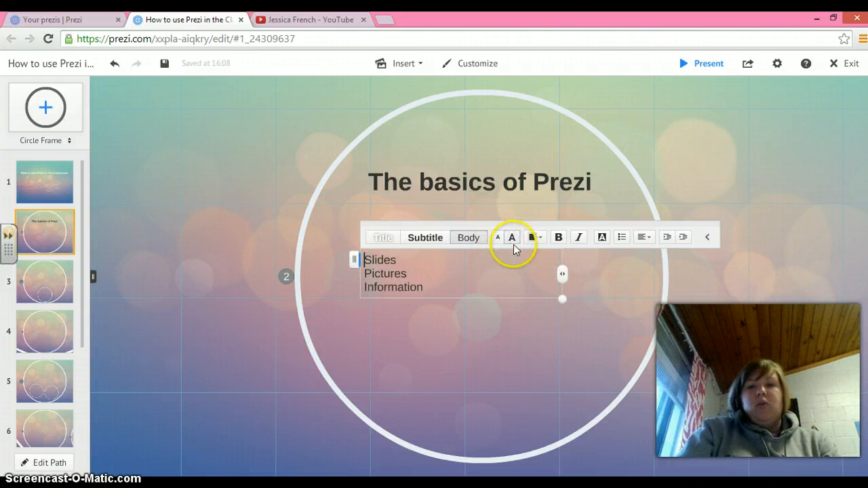
pyautogui.click(513, 244)
pyautogui.click(513, 244)
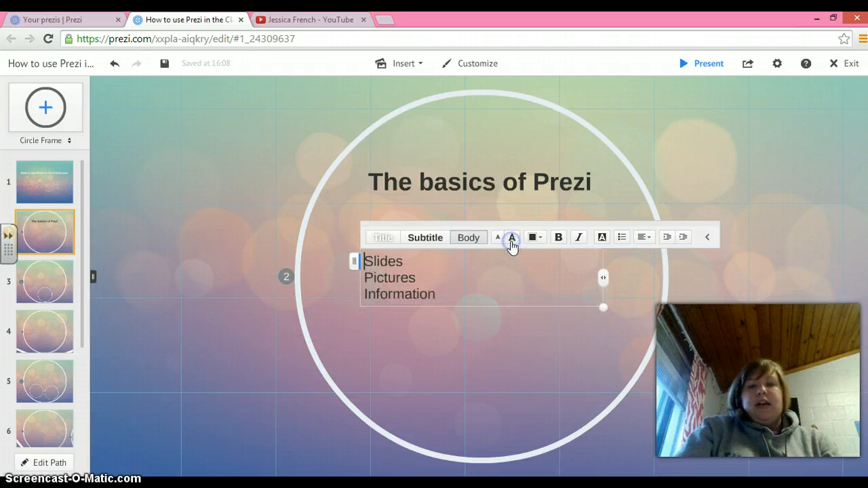
# Try yellow, green and dark blue on the three body lines, and set their text colour to black
pyautogui.click(534, 238)
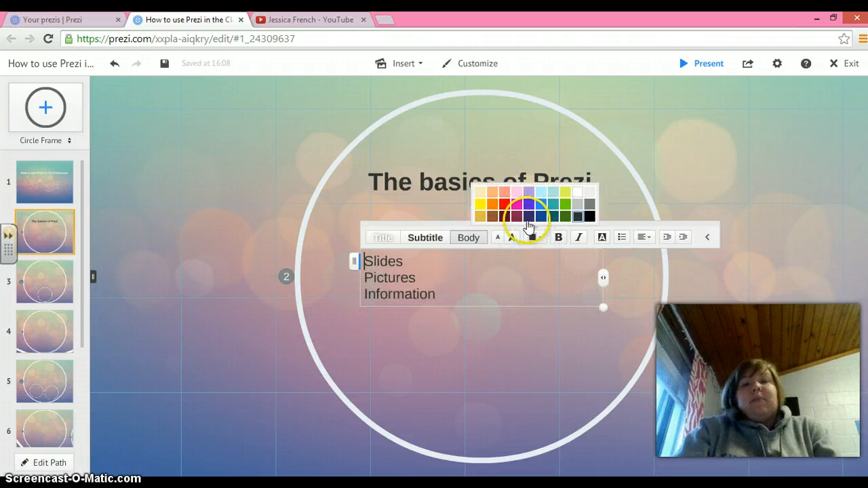
pyautogui.click(480, 204)
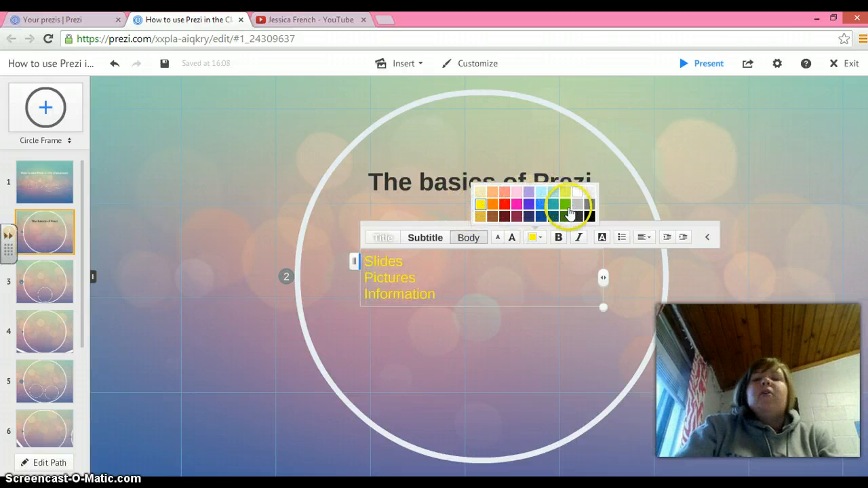
pyautogui.click(567, 206)
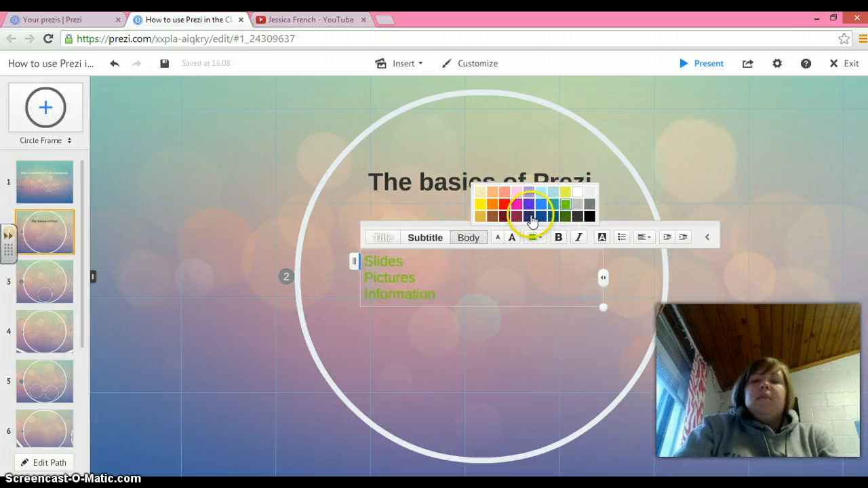
pyautogui.click(529, 216)
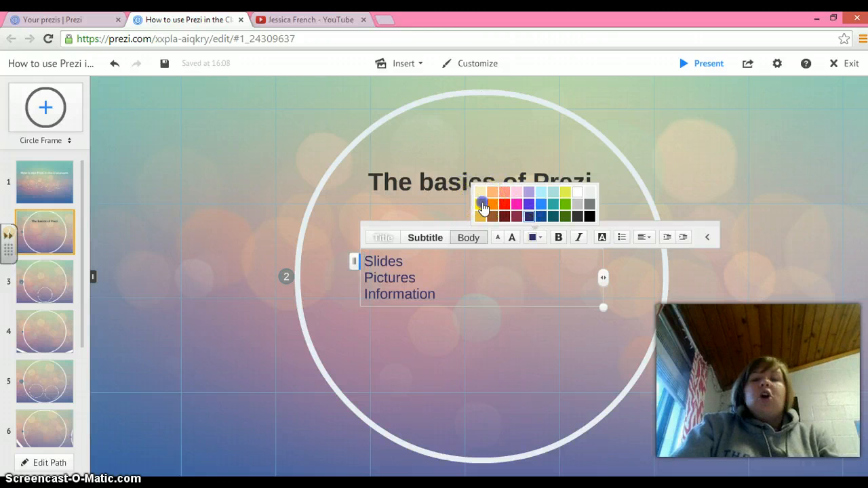
pyautogui.click(481, 205)
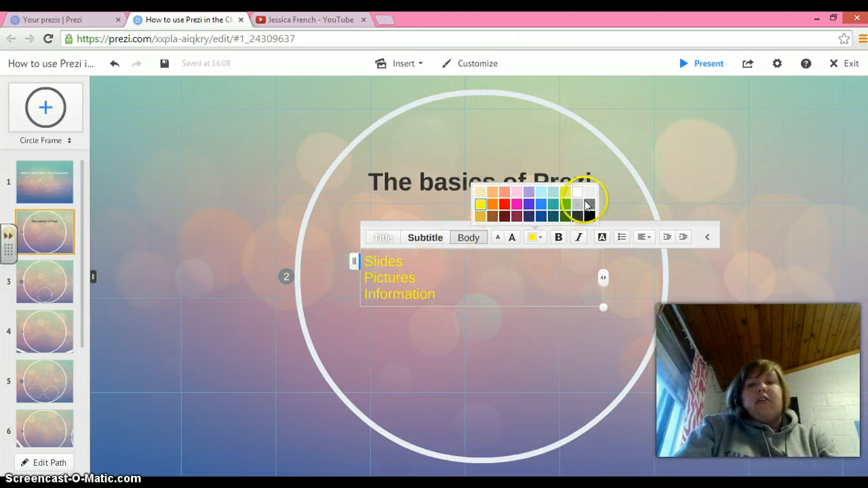
pyautogui.click(589, 217)
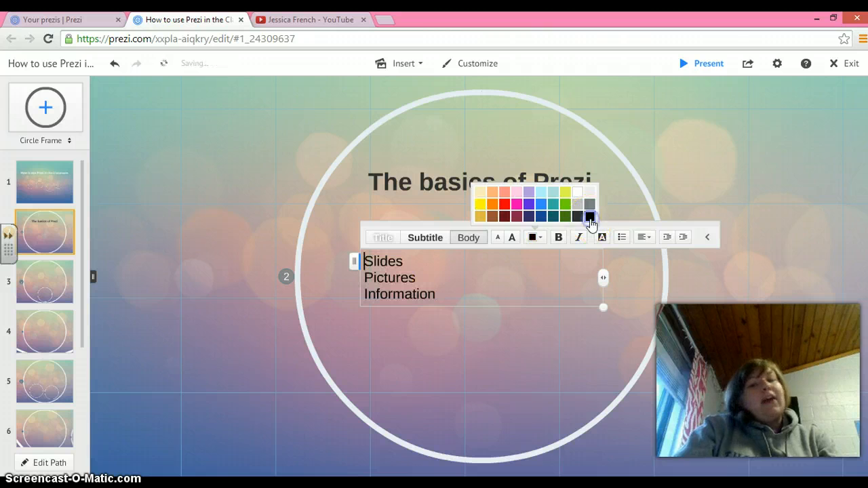
# Try bold and italic formatting on the three body lines, and turn both off again
pyautogui.click(560, 238)
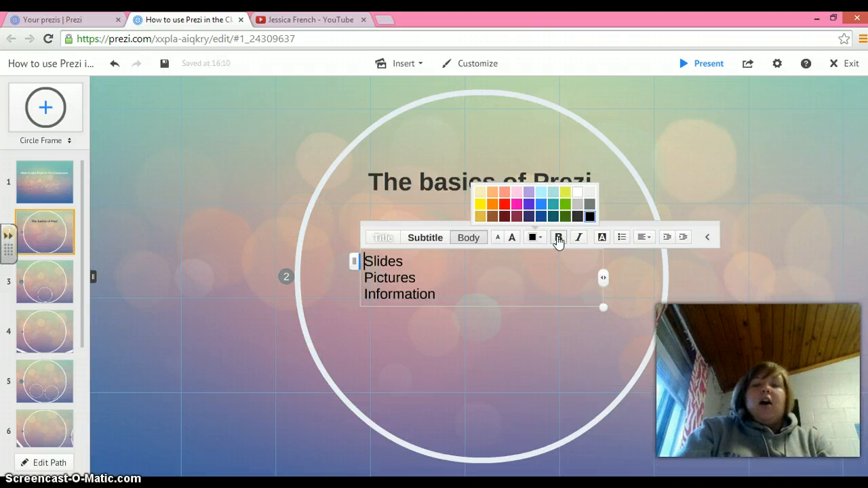
pyautogui.click(558, 239)
pyautogui.click(558, 238)
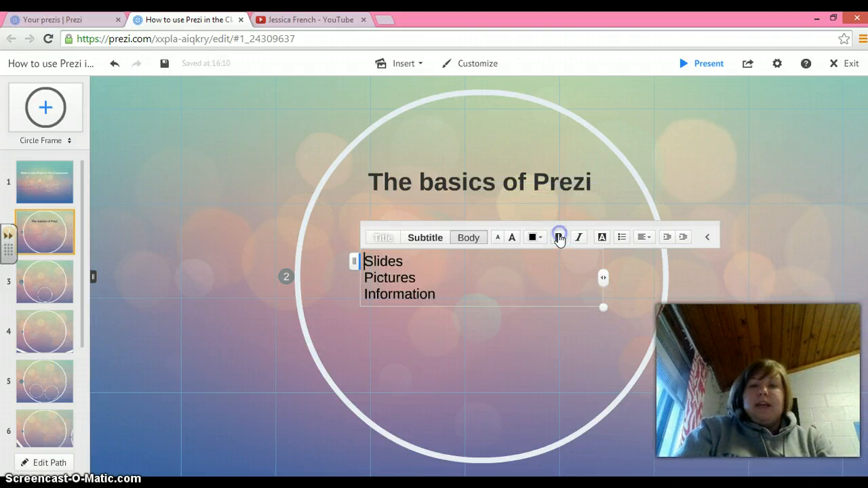
pyautogui.click(578, 237)
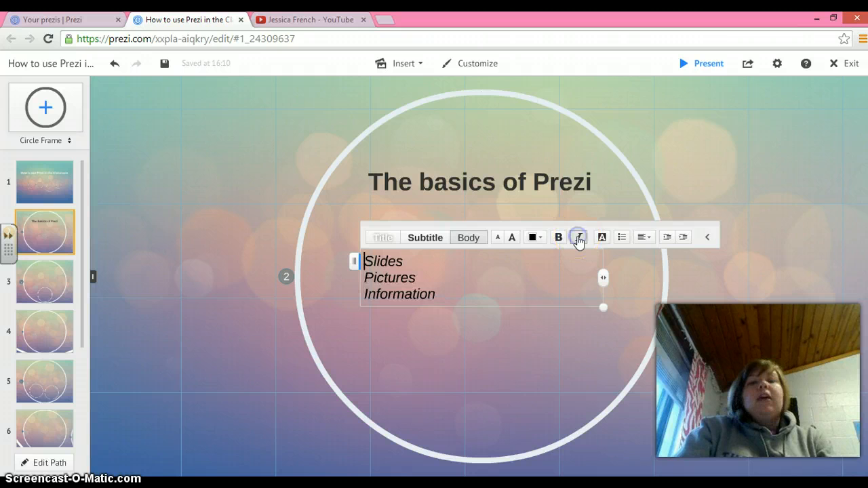
pyautogui.click(578, 238)
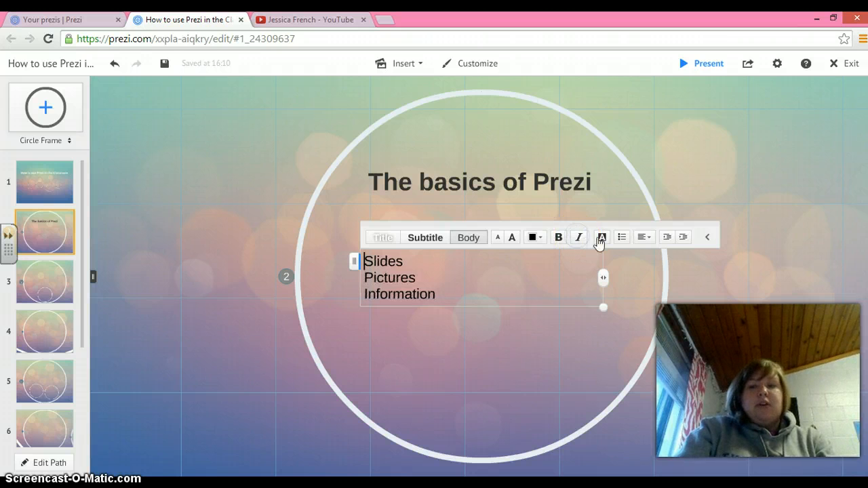
# Add bullets to each of the lines "Slides", "Pictures" and "Information"
pyautogui.click(622, 237)
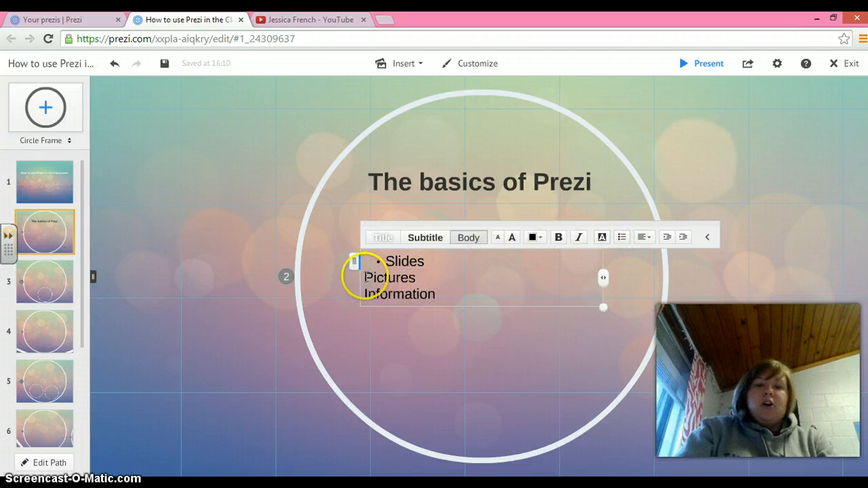
pyautogui.click(361, 276)
pyautogui.click(620, 236)
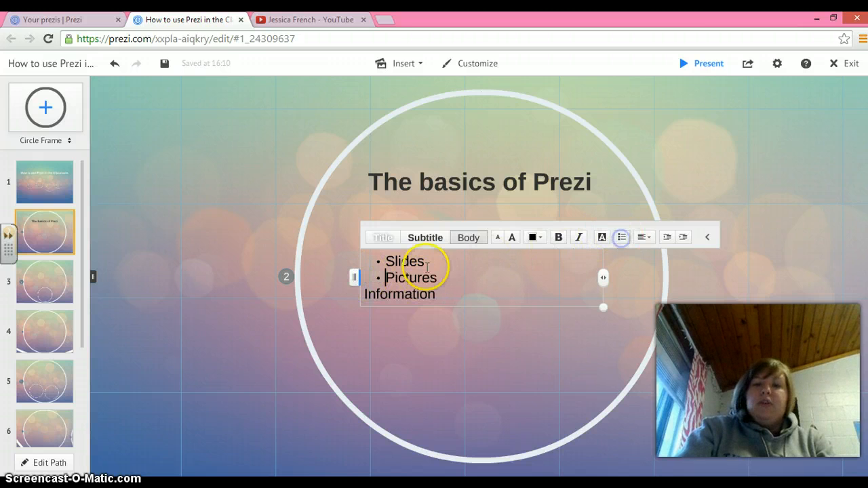
pyautogui.click(364, 293)
pyautogui.click(621, 237)
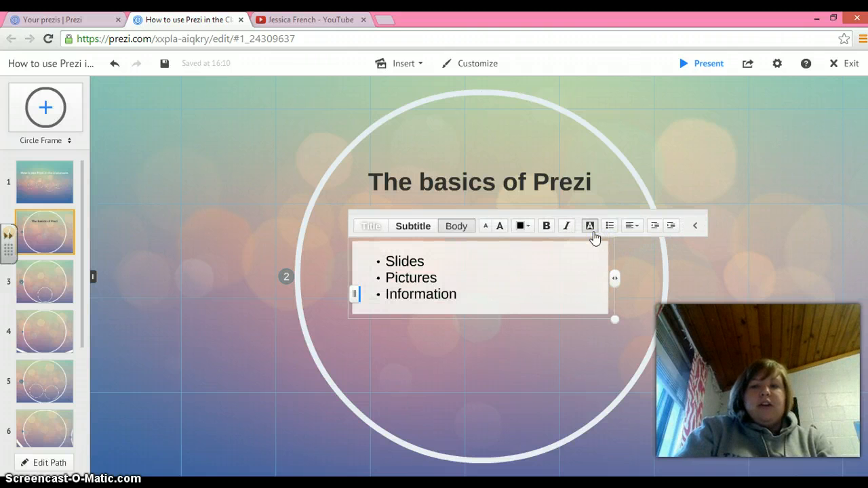
# Try a background behind the bulleted text, switch it off again, and try decreasing the indent of "Information"
pyautogui.click(593, 228)
pyautogui.click(600, 237)
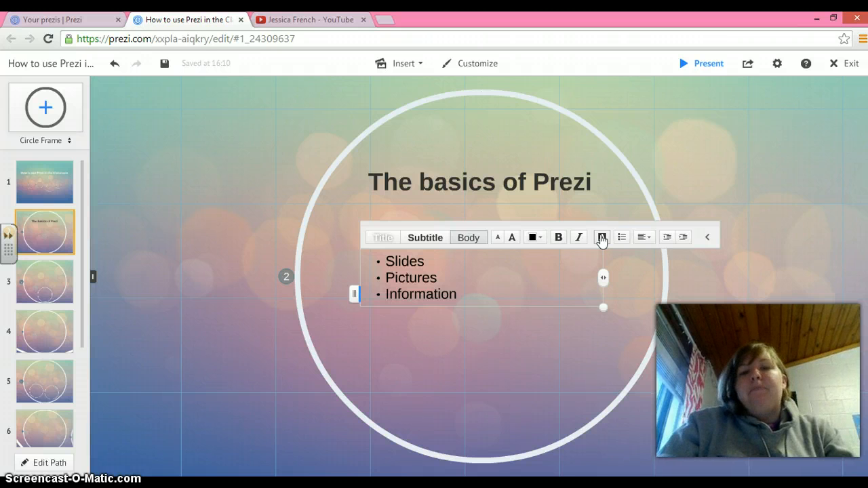
pyautogui.click(600, 237)
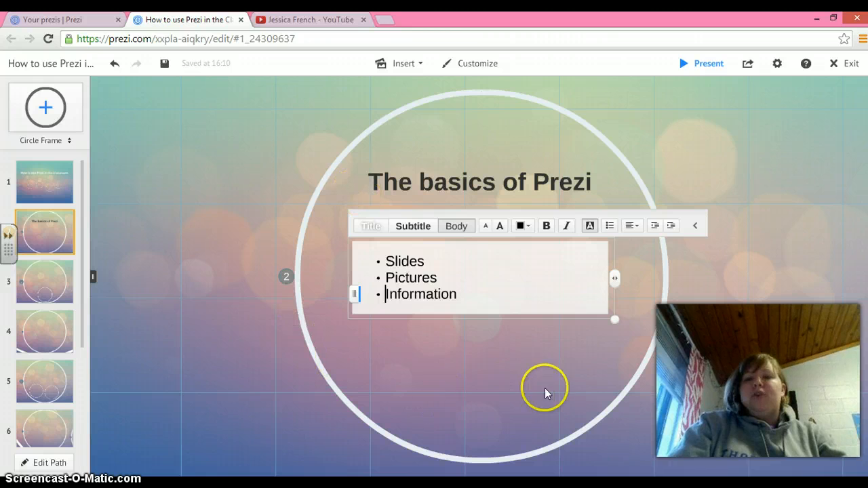
pyautogui.click(589, 227)
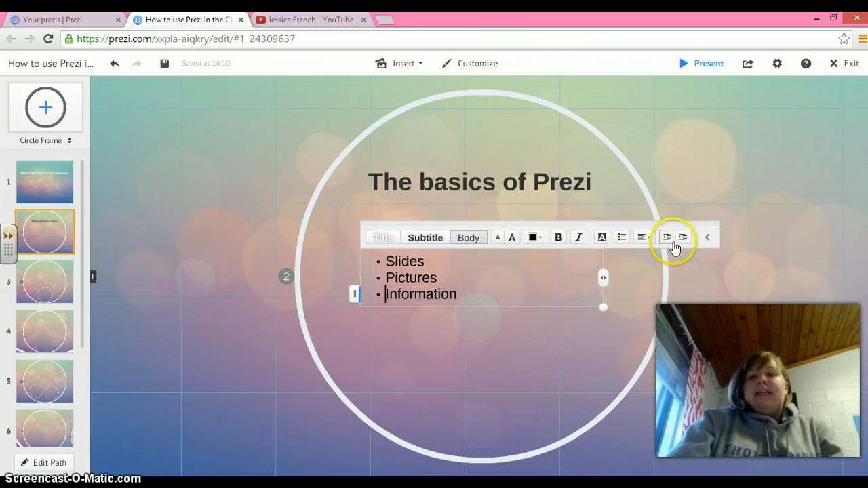
pyautogui.click(672, 243)
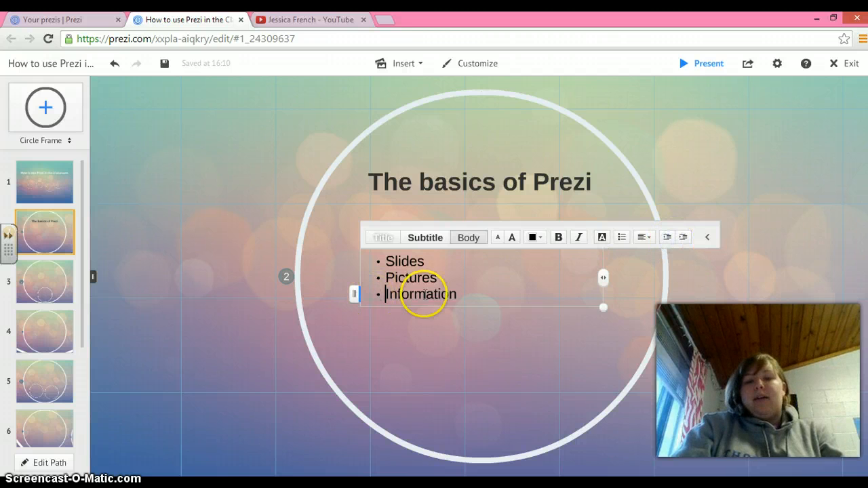
pyautogui.click(475, 294)
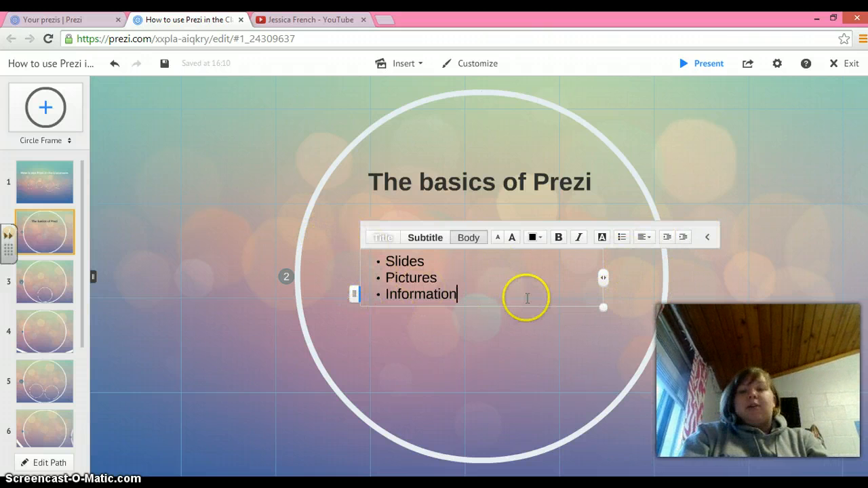
# Enlarge the bulleted text slightly and narrow its text box to fit closer around the list
pyautogui.moveTo(602, 311); pyautogui.dragTo(631, 321)
pyautogui.moveTo(635, 285); pyautogui.dragTo(540, 277)
pyautogui.click(505, 363)
# Move the bulleted text box up to just beneath the heading "The basics of Prezi"
pyautogui.click(481, 293)
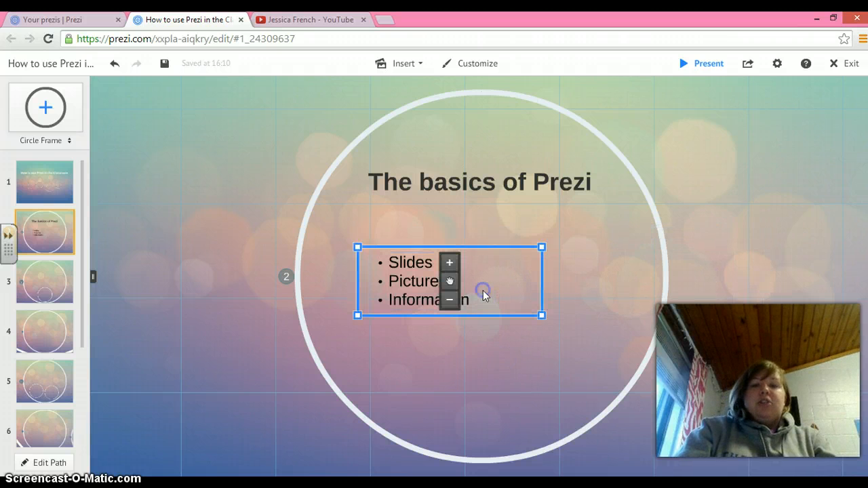
pyautogui.click(499, 363)
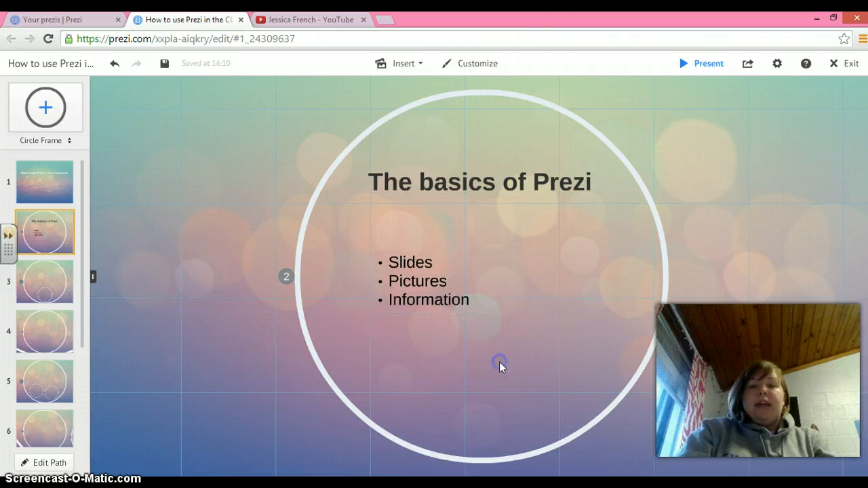
pyautogui.click(465, 284)
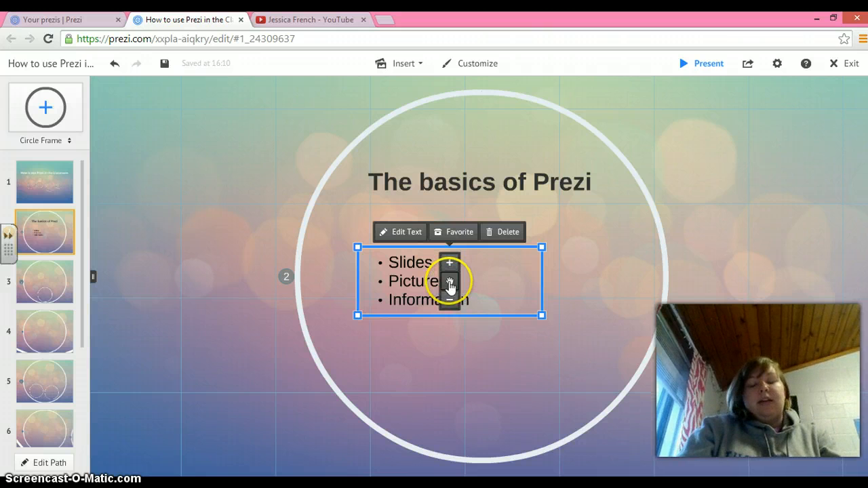
pyautogui.moveTo(450, 282); pyautogui.dragTo(458, 248)
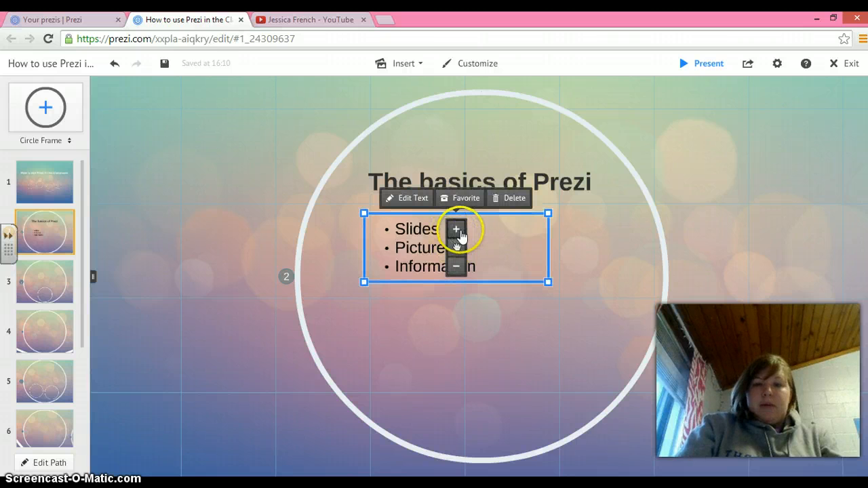
# Try scaling the bulleted text box up and back down, and undo its deletion
pyautogui.click(456, 230)
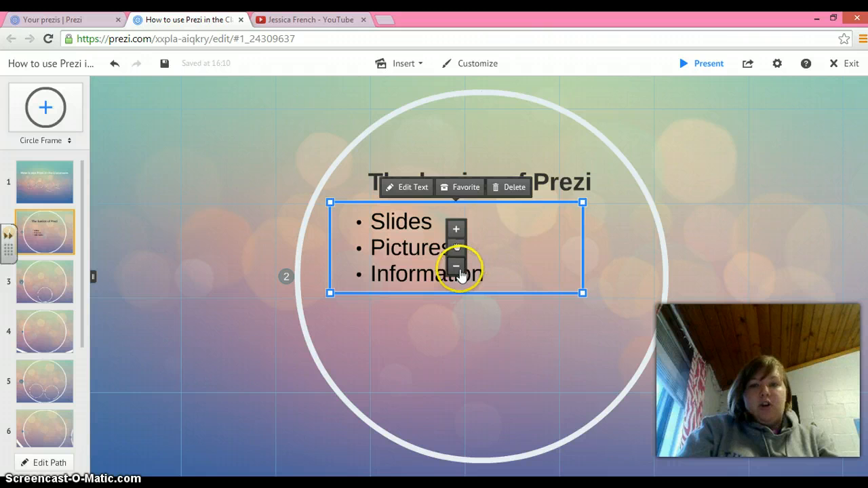
pyautogui.click(456, 268)
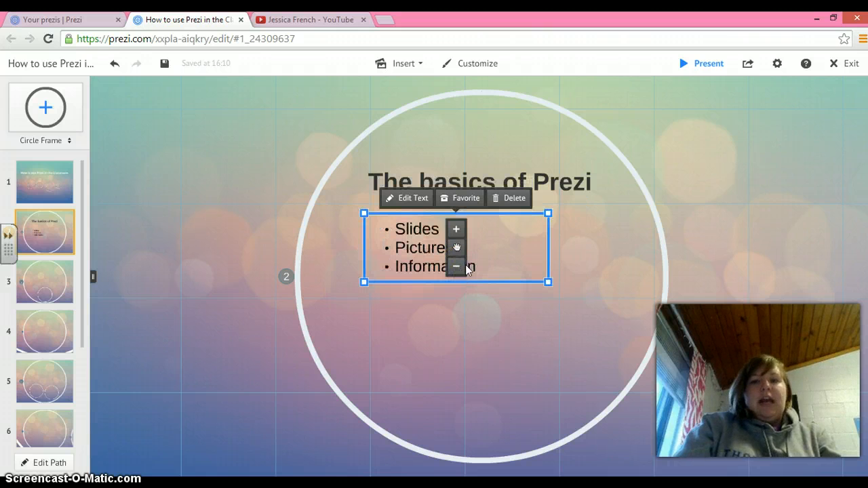
pyautogui.click(512, 199)
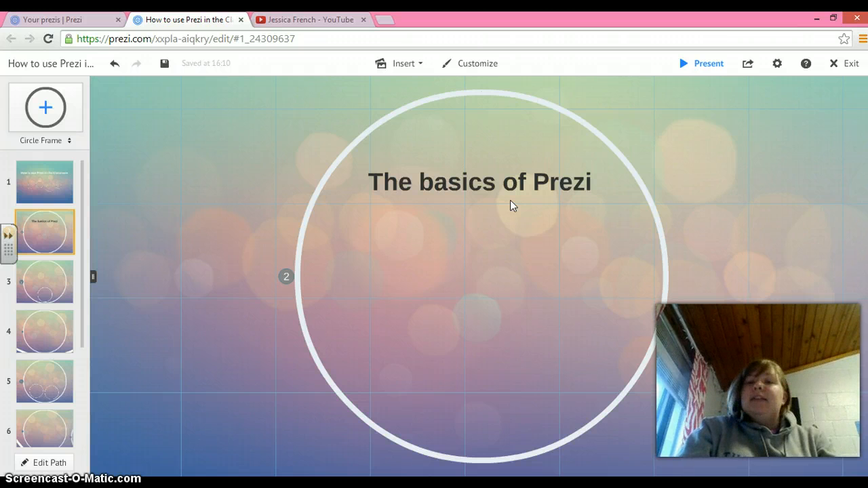
pyautogui.click(114, 66)
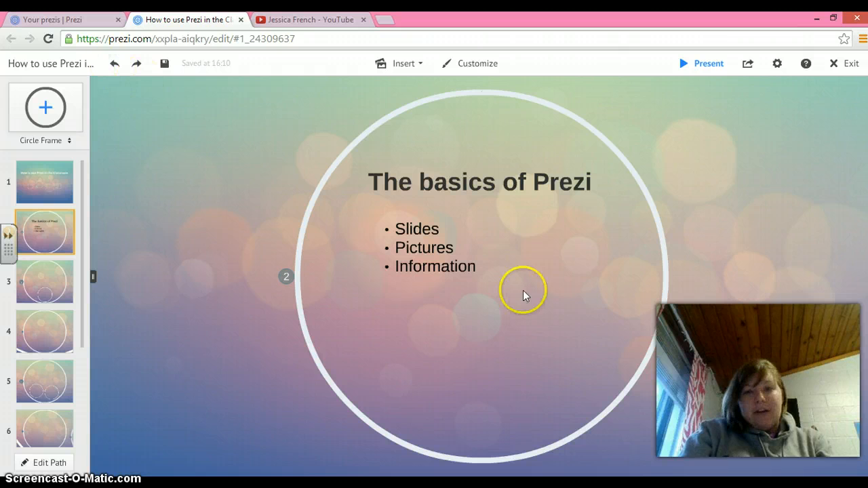
# Open the bulleted list for editing, leave it without changes, and save the presentation
pyautogui.click(495, 236)
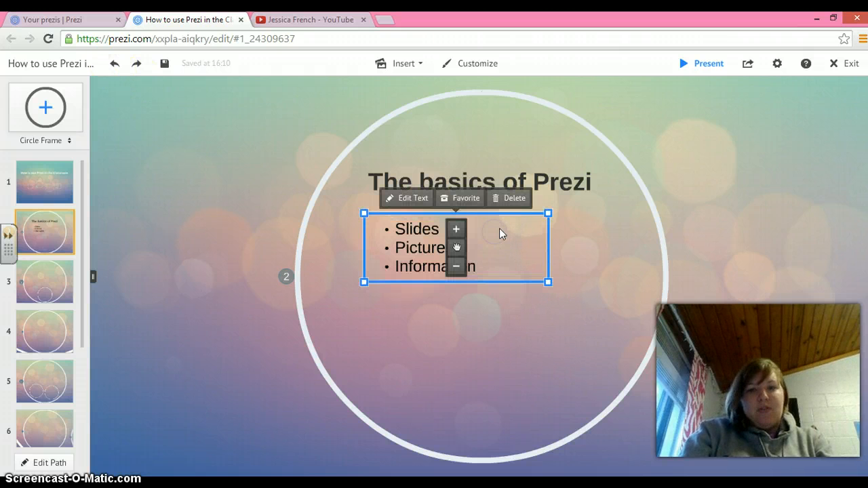
pyautogui.click(493, 232)
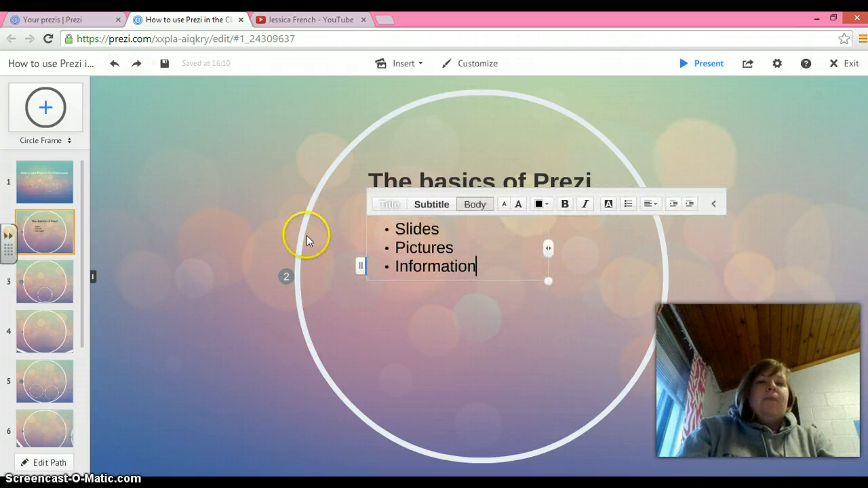
pyautogui.click(456, 378)
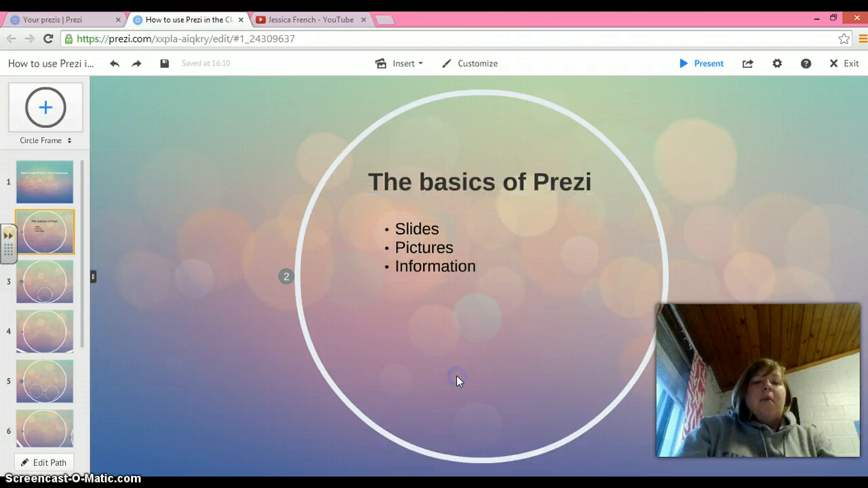
pyautogui.click(163, 70)
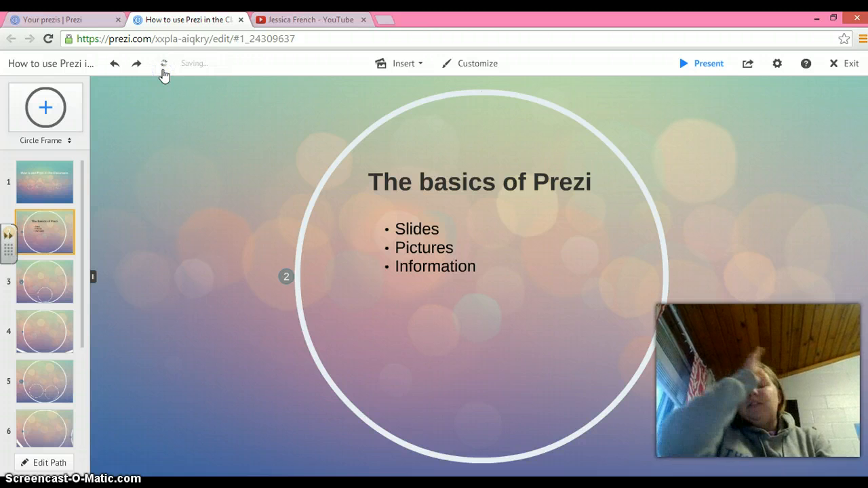